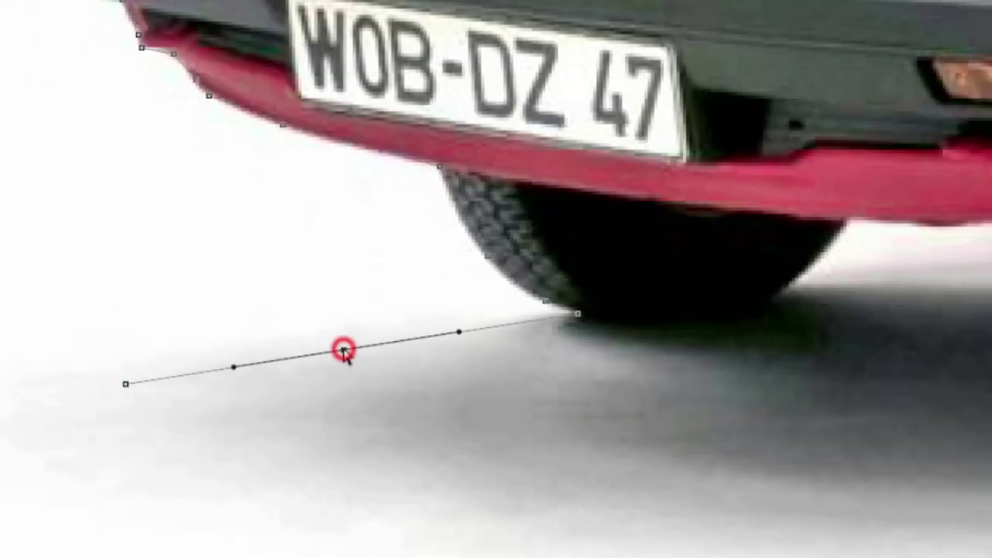
# - Curve the Pen path along the front bumper and the grey floor shadow's edge
pyautogui.moveTo(344, 351); pyautogui.dragTo(310, 332)
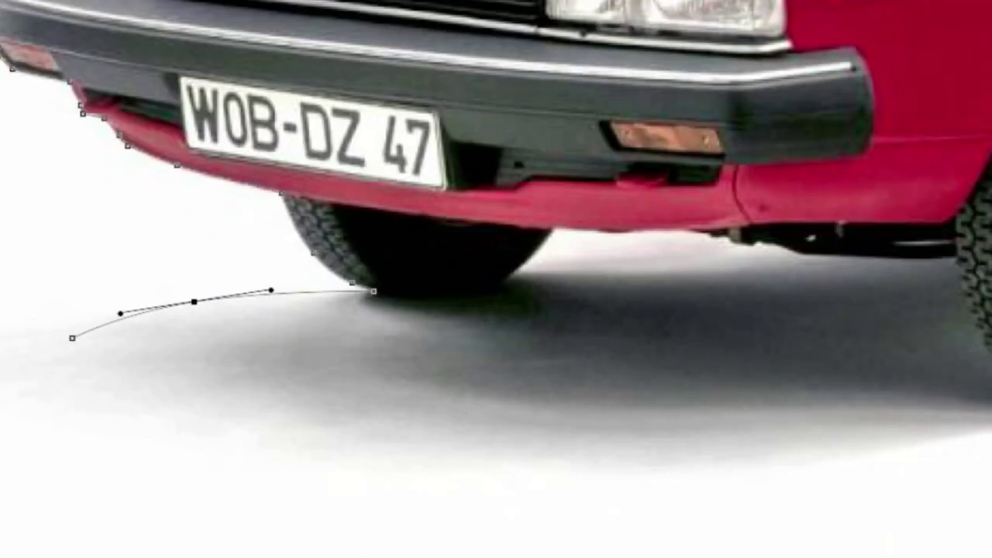
pyautogui.moveTo(380, 422); pyautogui.dragTo(342, 453)
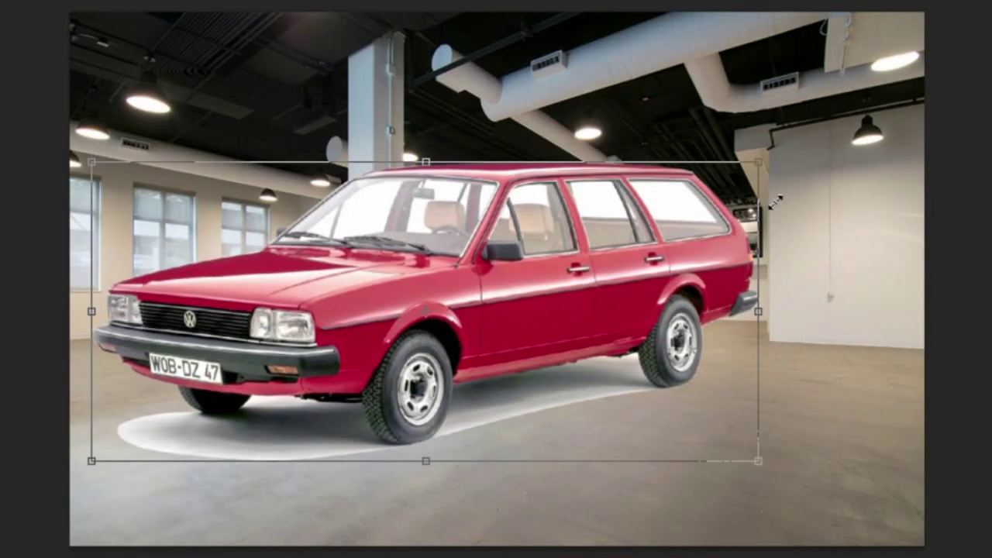
# - Scale the car to fit the hall scene and drop an unwanted window selection
pyautogui.moveTo(760, 160); pyautogui.dragTo(891, 221)
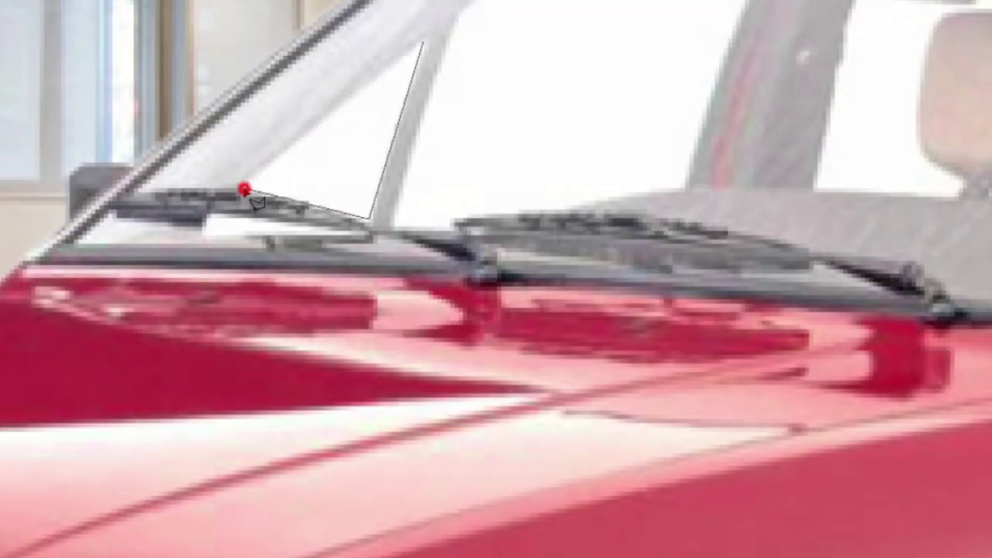
pyautogui.click(245, 190)
pyautogui.rightClick(516, 105)
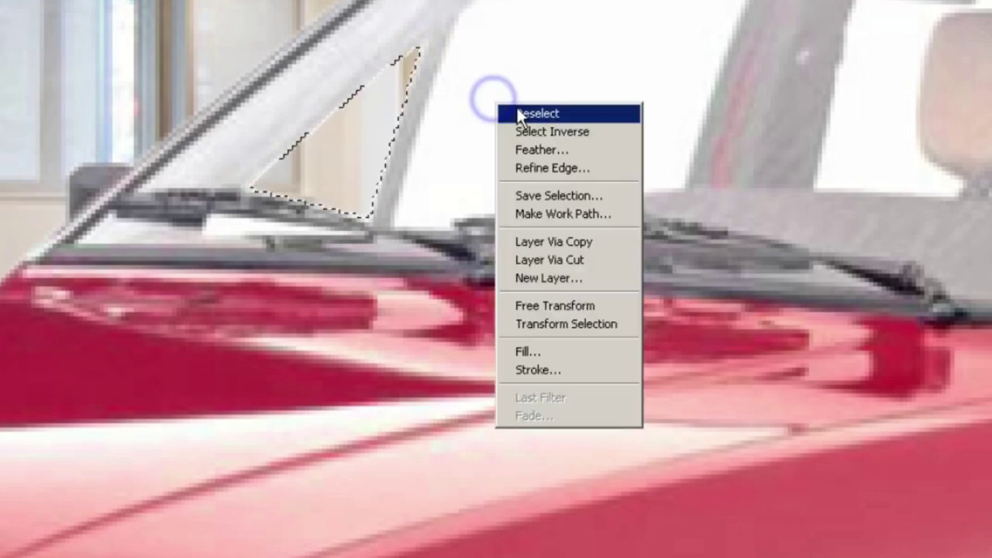
pyautogui.click(528, 111)
pyautogui.scroll(2, 454, 89)
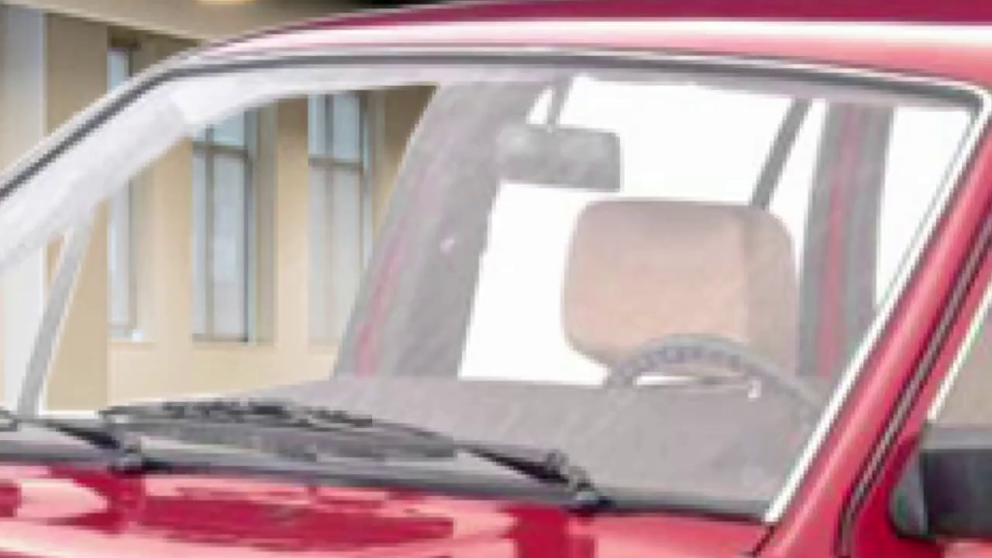
# - Outline the windscreen and the rear side window with the Polygonal Lasso
pyautogui.click(273, 373)
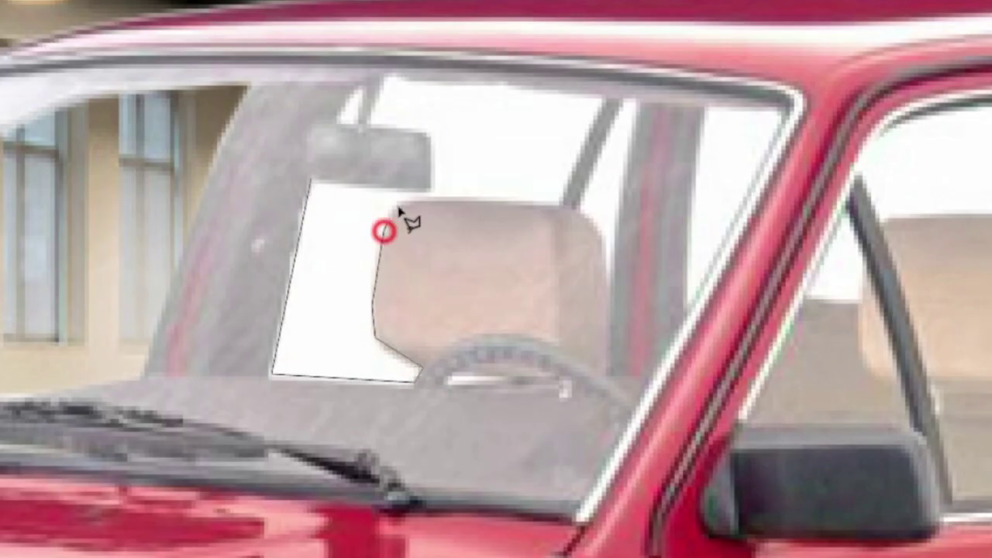
pyautogui.doubleClick(416, 128)
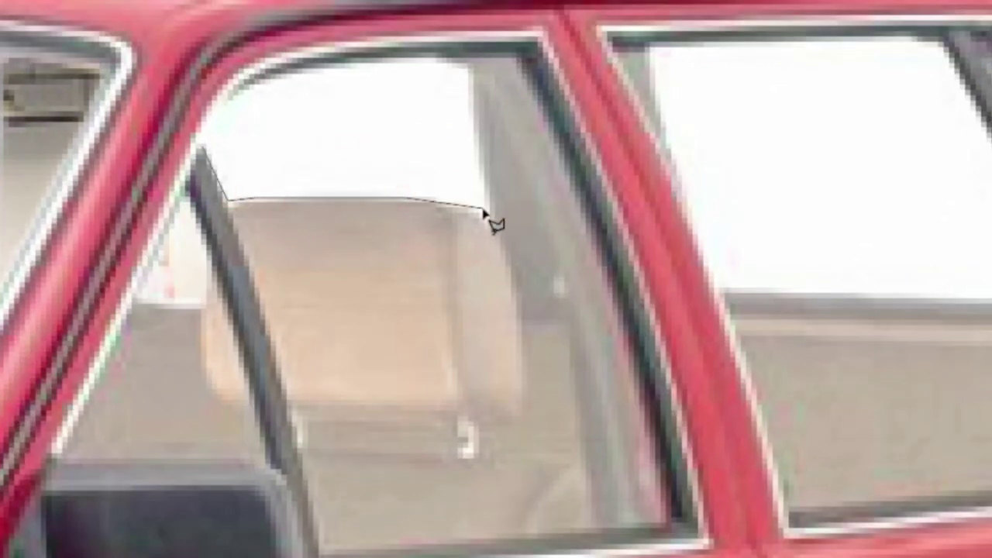
pyautogui.click(899, 303)
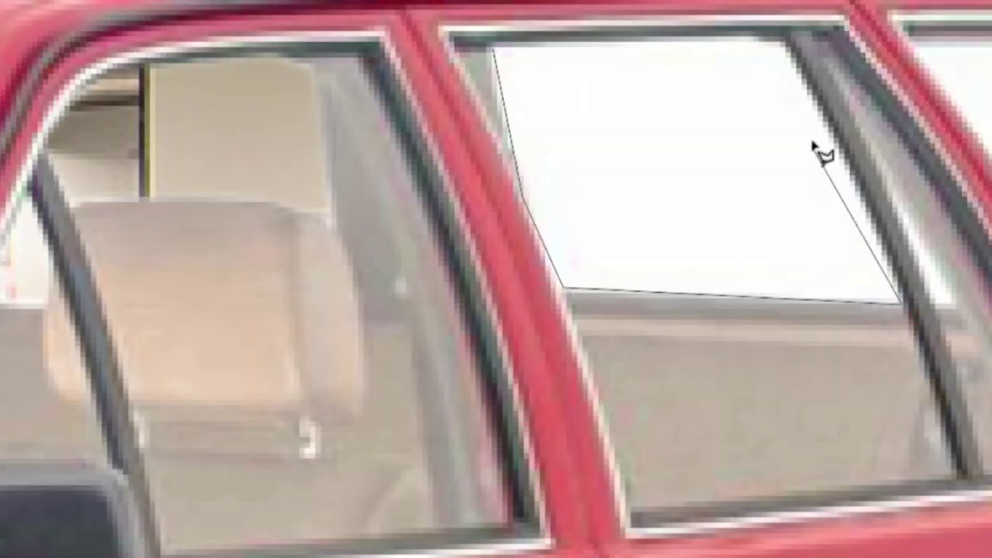
pyautogui.doubleClick(620, 43)
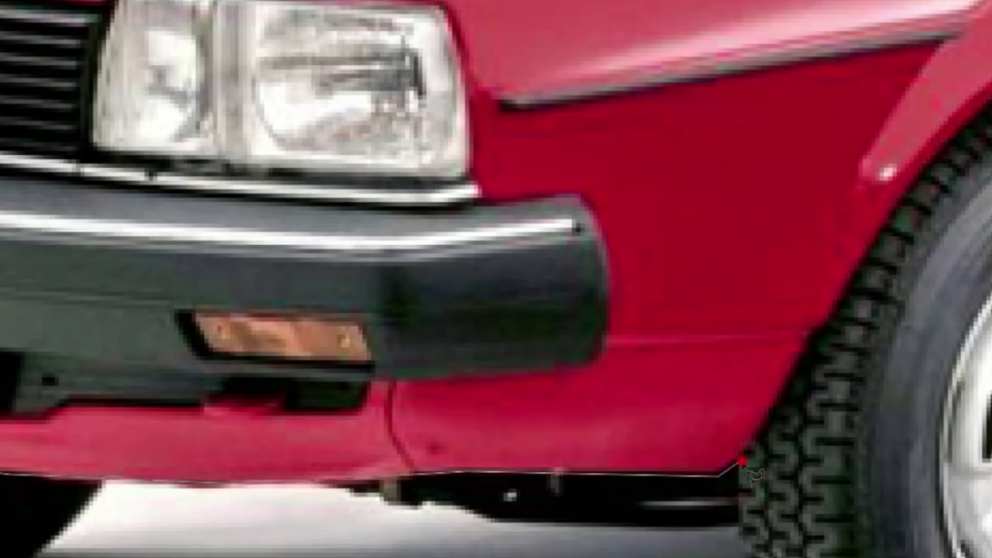
# - Add a point near the bumper to the lasso outline of the white floor patch
pyautogui.click(838, 310)
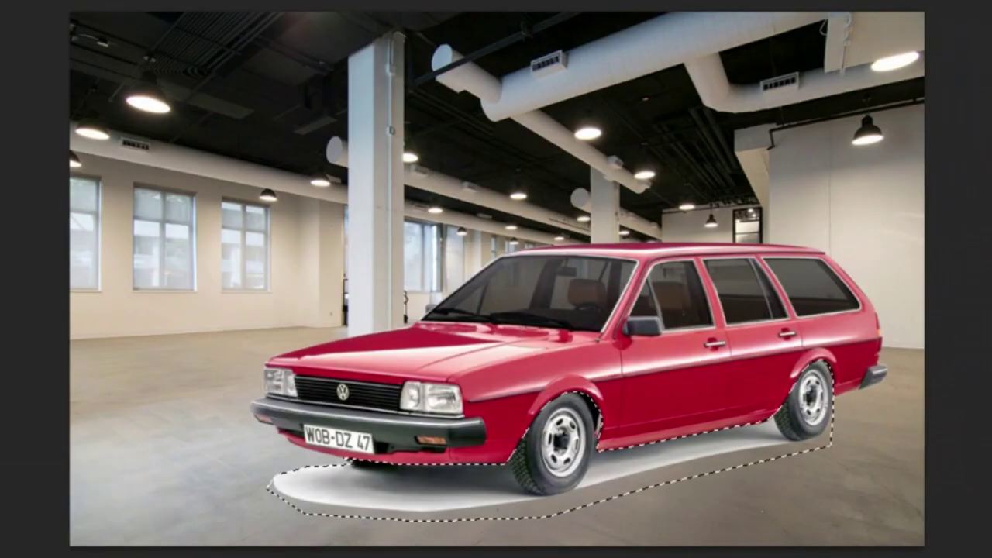
# - Darken the selected floor patch with Levels, black input set to 58
pyautogui.moveTo(948, 470); pyautogui.dragTo(991, 471)
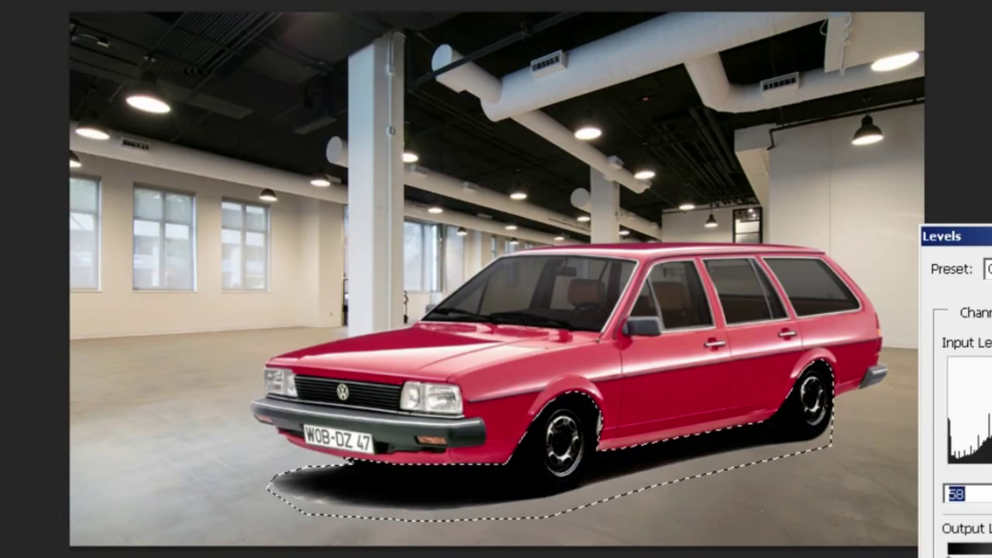
pyautogui.press('Return')
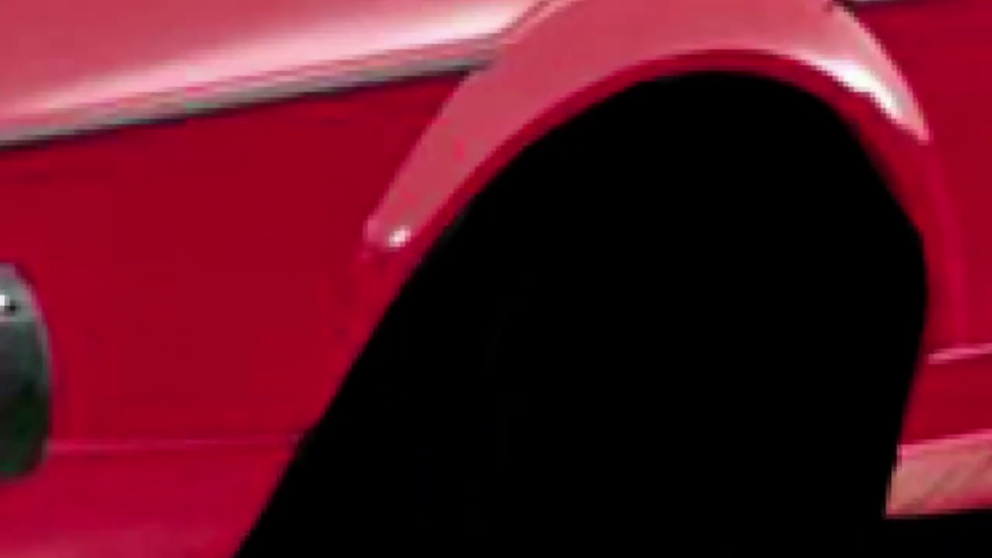
# - Enlarge the traced front wheel arch into a flared fender with Free Transform
pyautogui.click(582, 29)
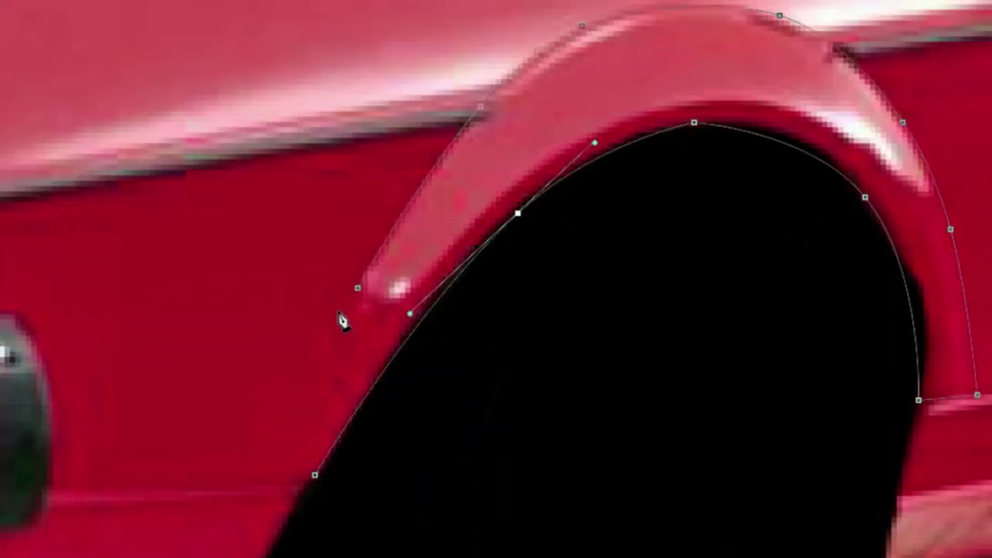
pyautogui.hotkey('ctrl', 'Return')
pyautogui.hotkey('ctrl', 't')
pyautogui.moveTo(668, 192)
pyautogui.mouseDown()
pyautogui.moveTo(648, 148)
pyautogui.moveTo(642, 189)
pyautogui.mouseUp()
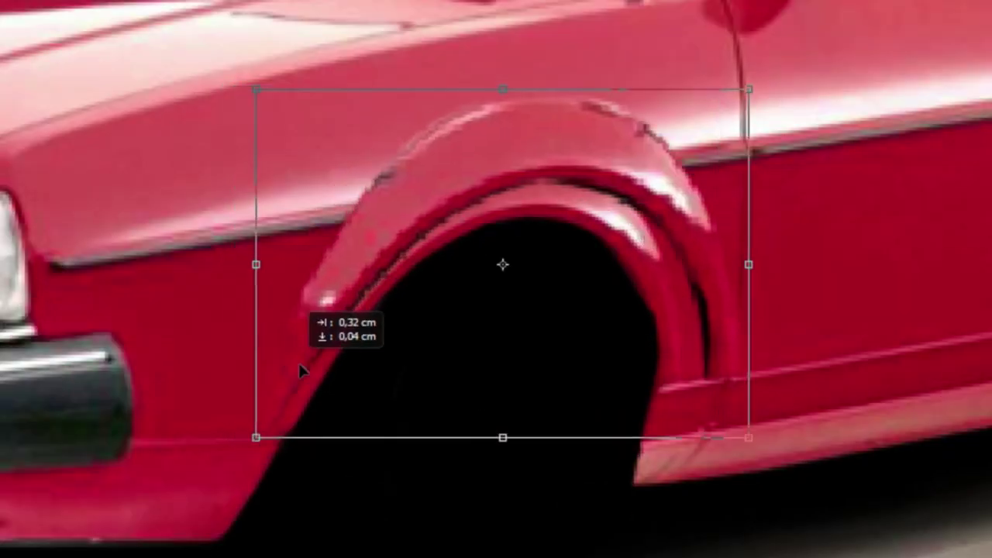
pyautogui.moveTo(334, 363); pyautogui.dragTo(345, 364)
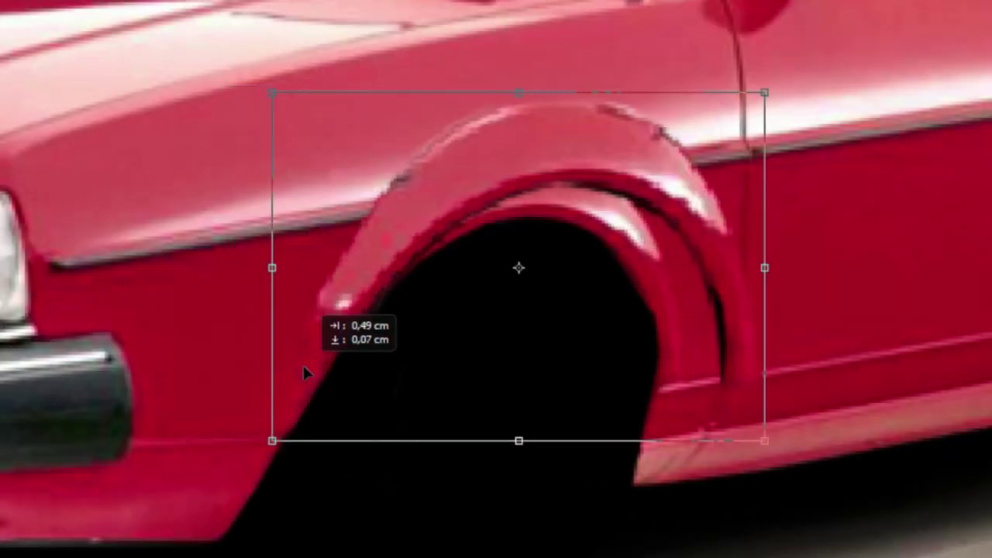
pyautogui.press('Return')
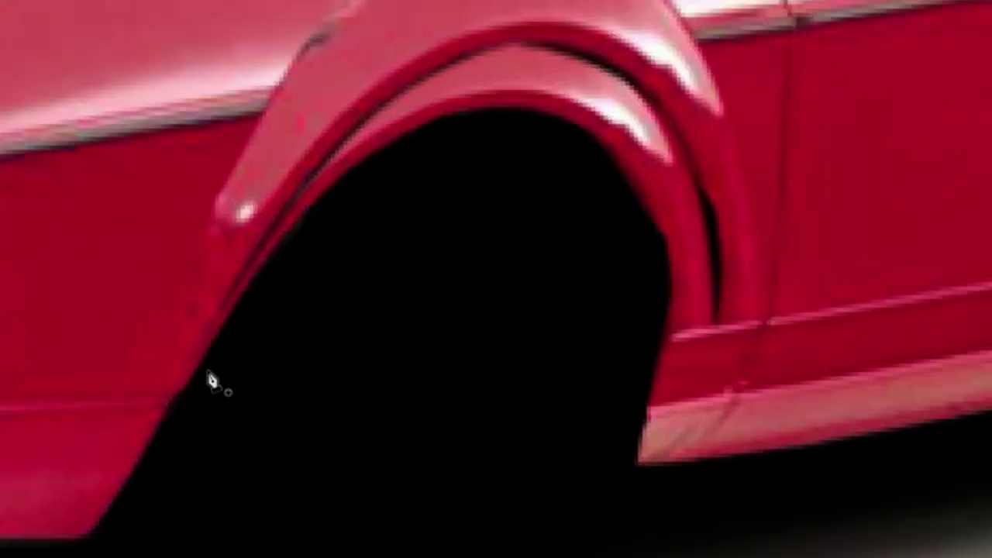
# - Trace the front arch edge into a selection, then deselect it
pyautogui.click(84, 435)
pyautogui.click(363, 49)
pyautogui.click(263, 186)
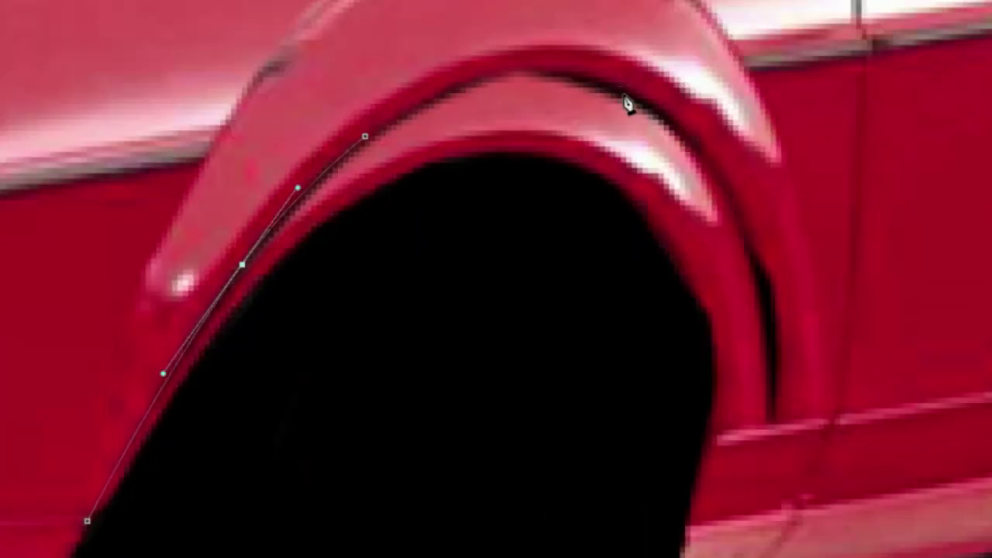
pyautogui.hotkey('ctrl', 'Return')
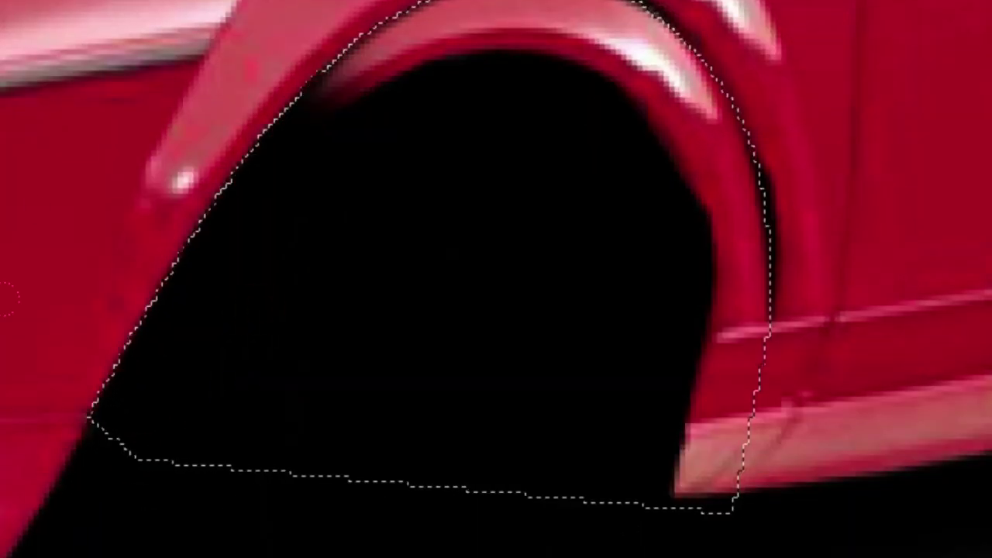
pyautogui.hotkey('ctrl', 'd')
# - Enlarge the rear wheel arch into a flared fender and reselect its path
pyautogui.press('p')
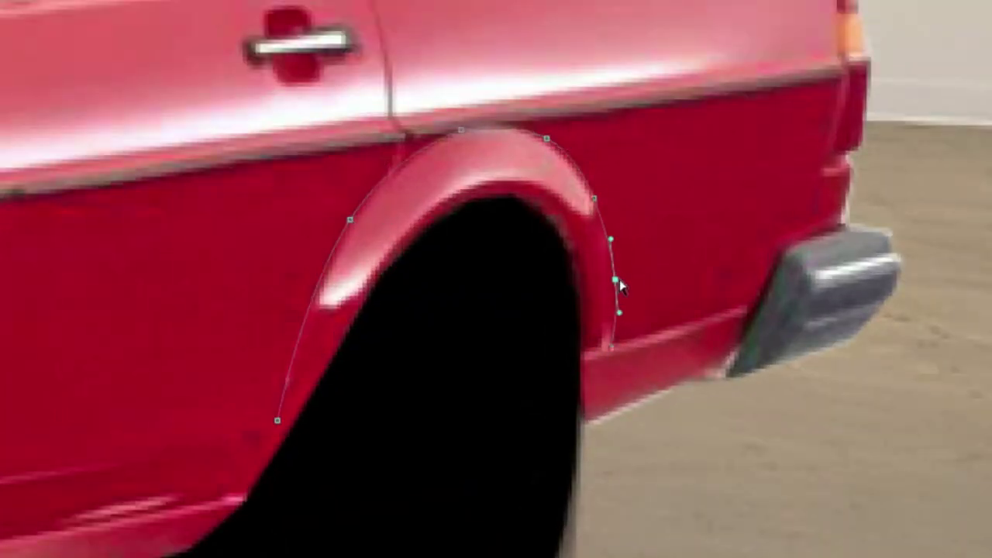
pyautogui.rightClick(439, 225)
pyautogui.click(453, 124)
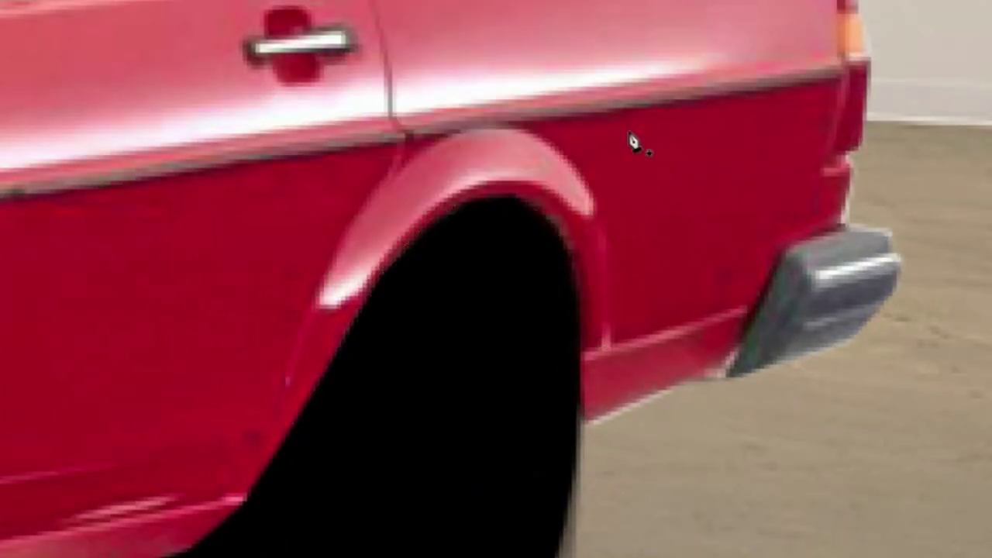
pyautogui.moveTo(665, 82); pyautogui.dragTo(698, 57)
pyautogui.press('Return')
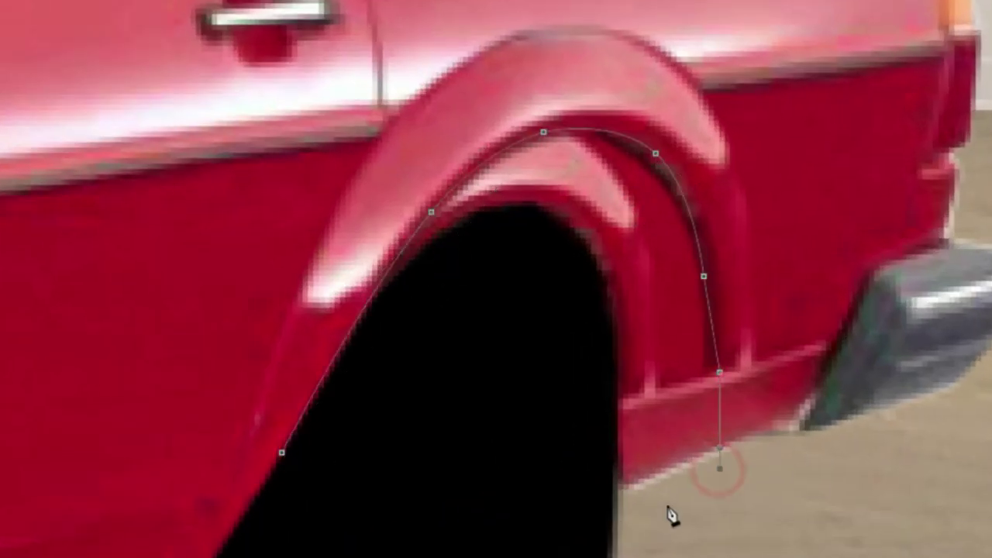
pyautogui.hotkey('ctrl', 'Return')
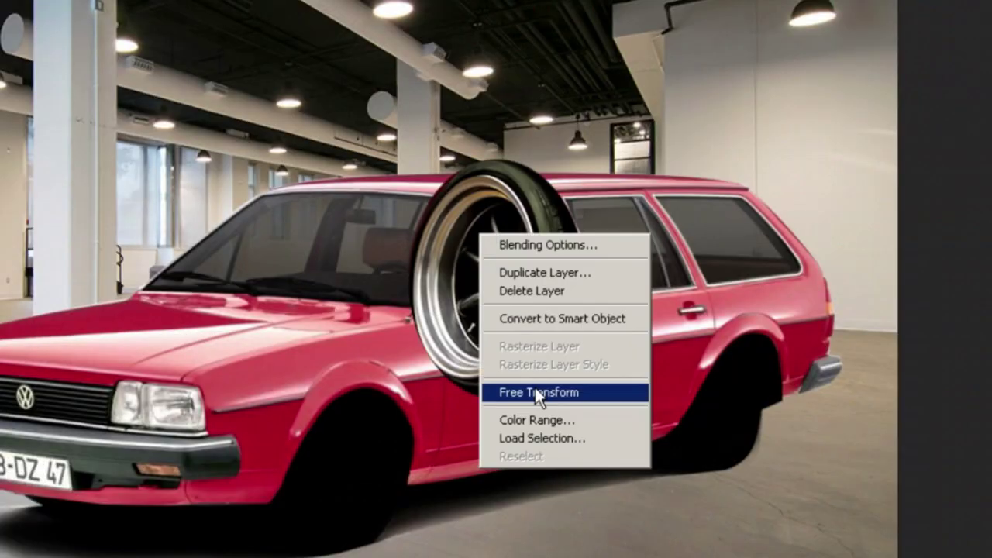
# - Skew the new wheel in perspective and squash its height to 3.25 cm in the rear arch
pyautogui.click(537, 394)
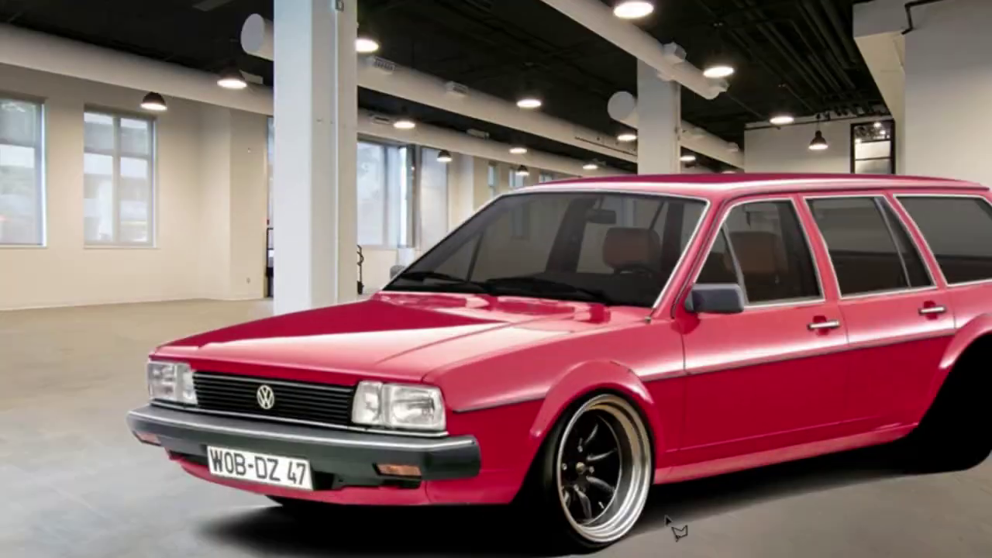
pyautogui.rightClick(573, 310)
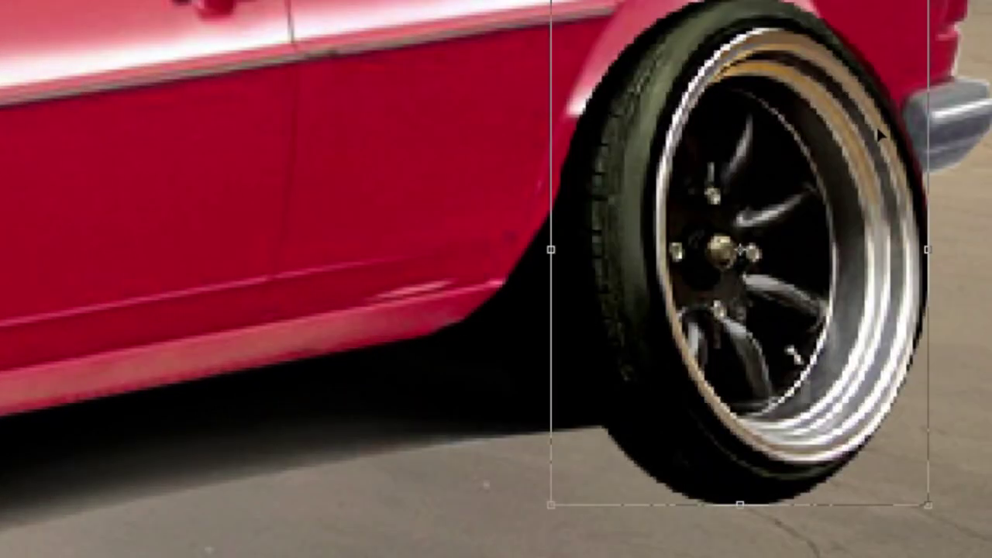
pyautogui.rightClick(763, 65)
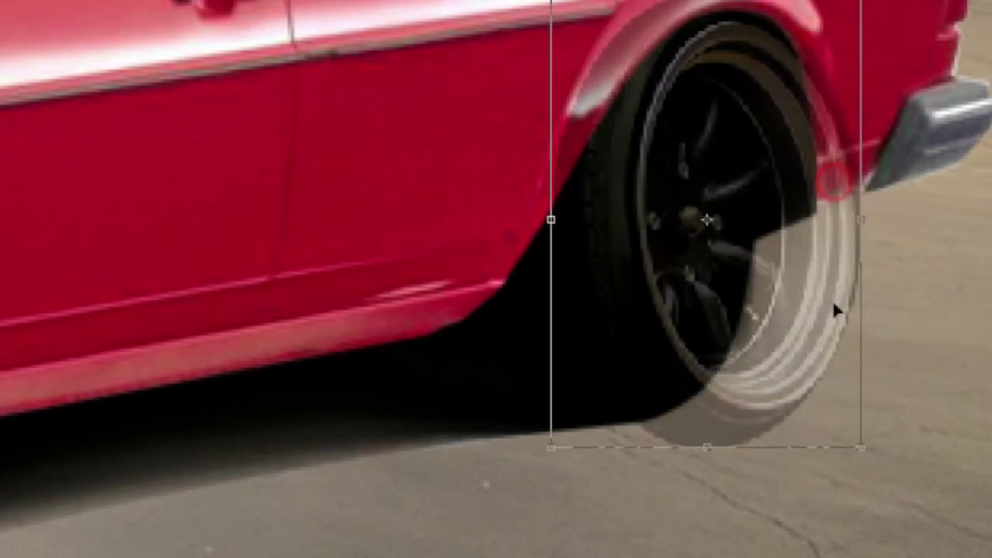
pyautogui.click(832, 187)
pyautogui.moveTo(679, 460); pyautogui.dragTo(679, 420)
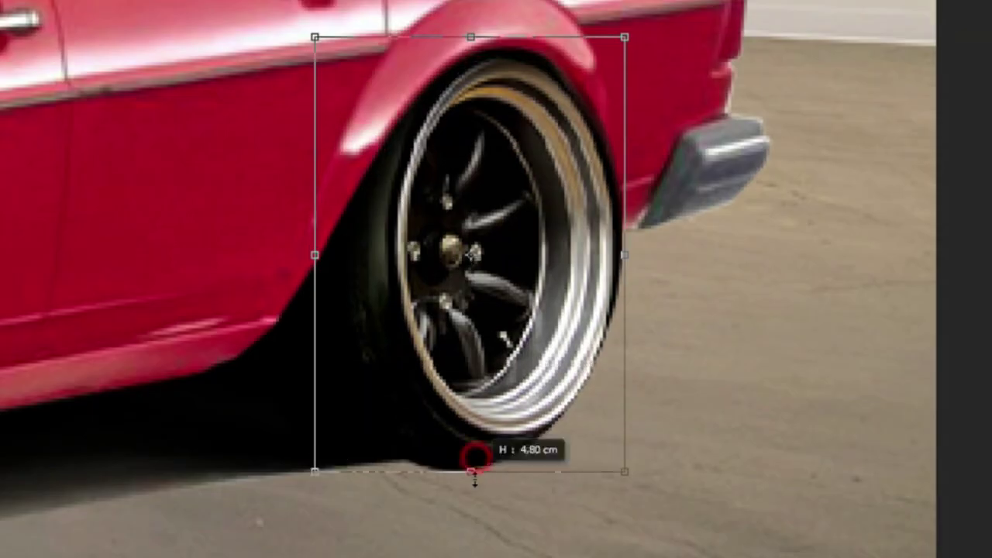
pyautogui.moveTo(476, 457); pyautogui.dragTo(476, 333)
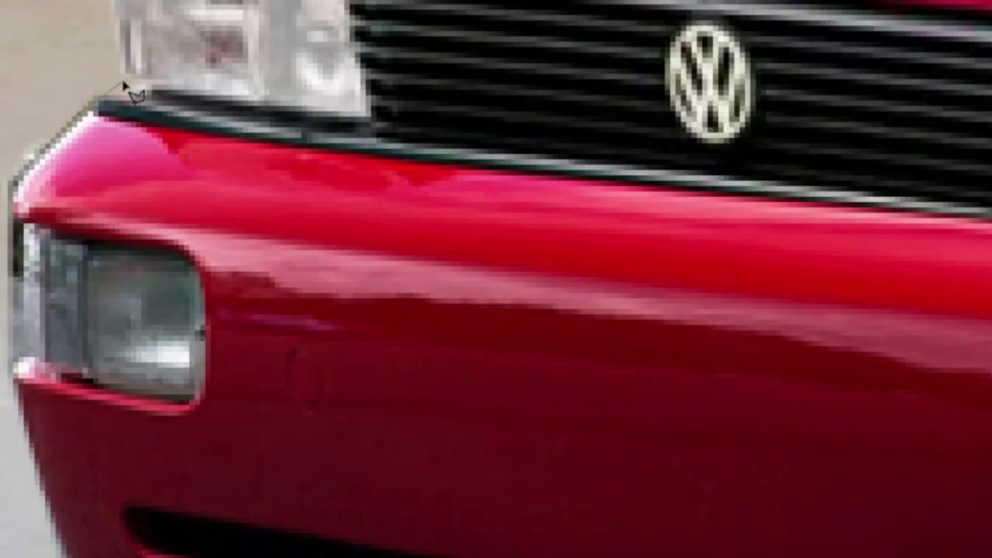
# - Cut out the donor front bumper and side skirt, stretching the skirt along the sill
pyautogui.click(470, 148)
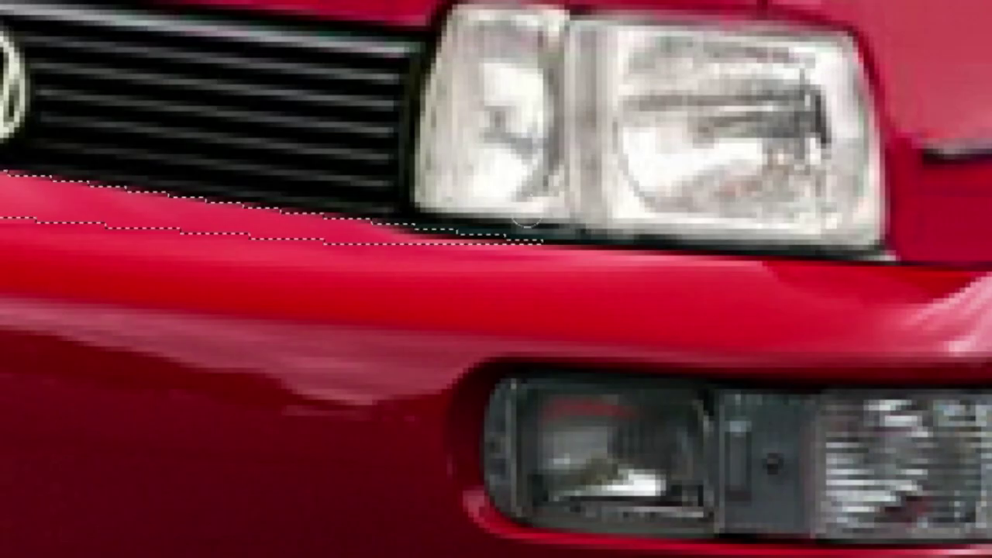
pyautogui.rightClick(148, 55)
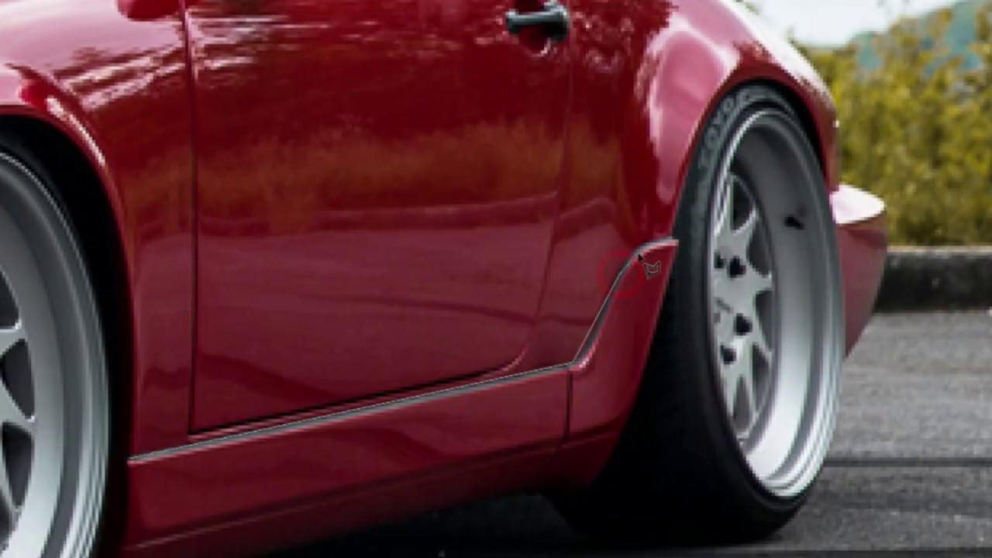
pyautogui.click(580, 494)
pyautogui.click(535, 495)
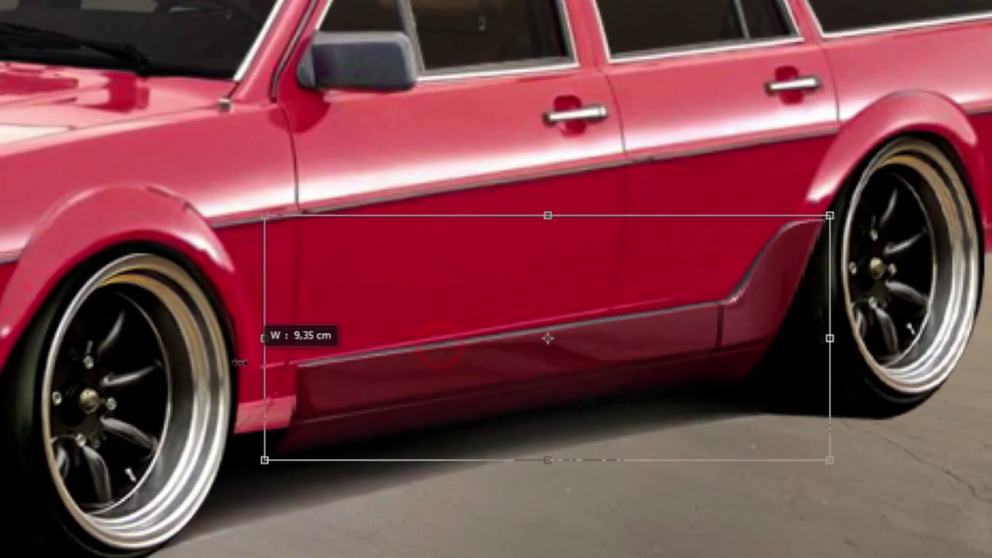
pyautogui.moveTo(240, 362); pyautogui.dragTo(200, 373)
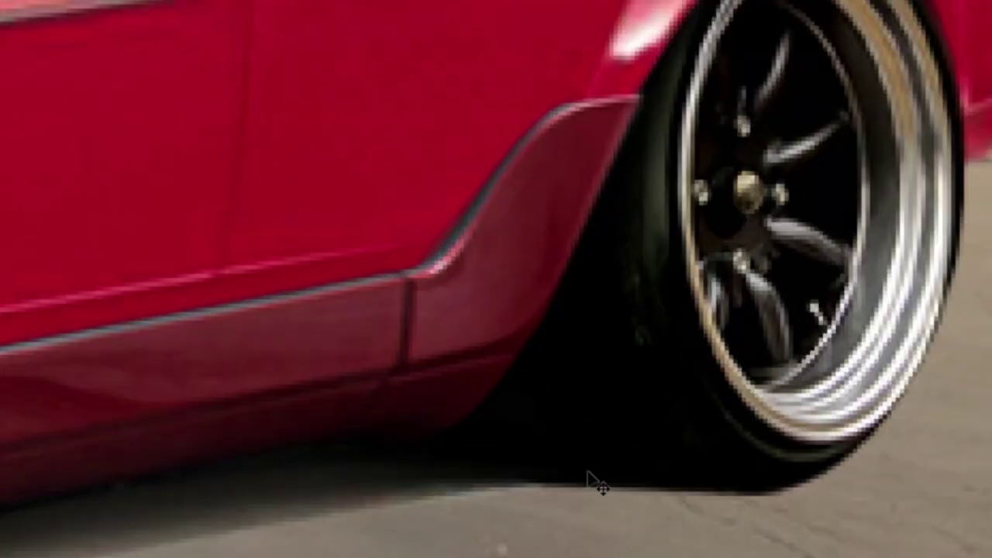
# - Outline the side skirt's rear end and apply a Levels adjustment
pyautogui.click(397, 281)
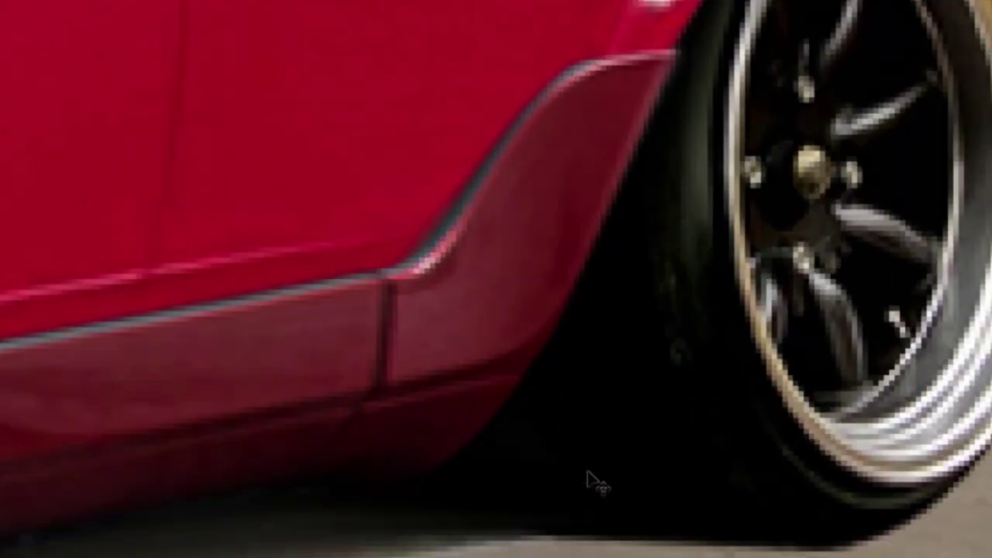
pyautogui.click(330, 403)
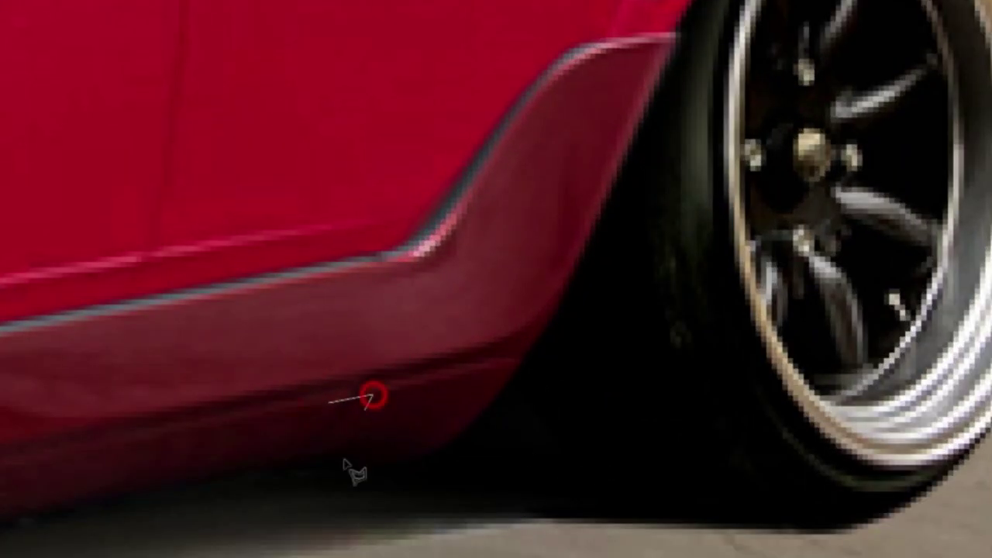
pyautogui.click(348, 400)
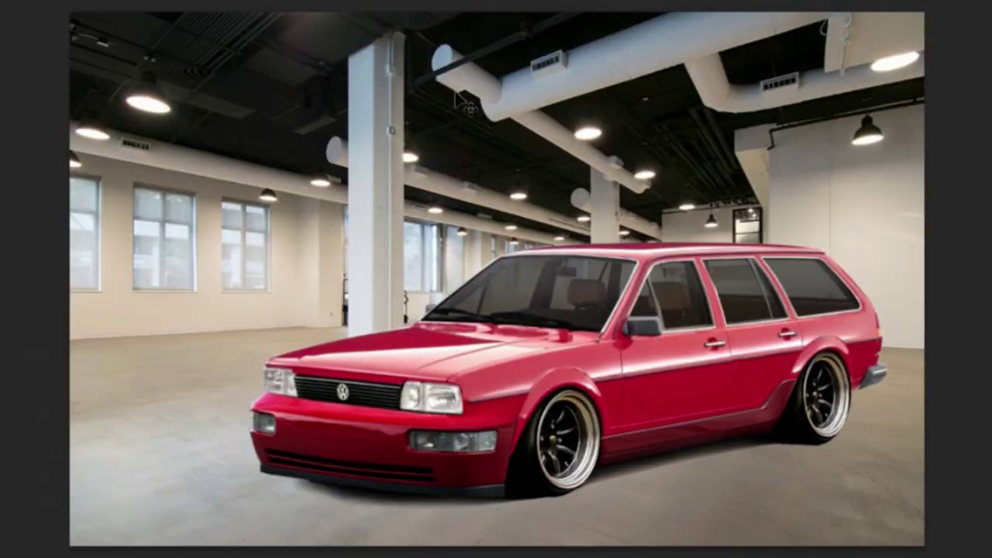
pyautogui.hotkey('ctrl', 'l')
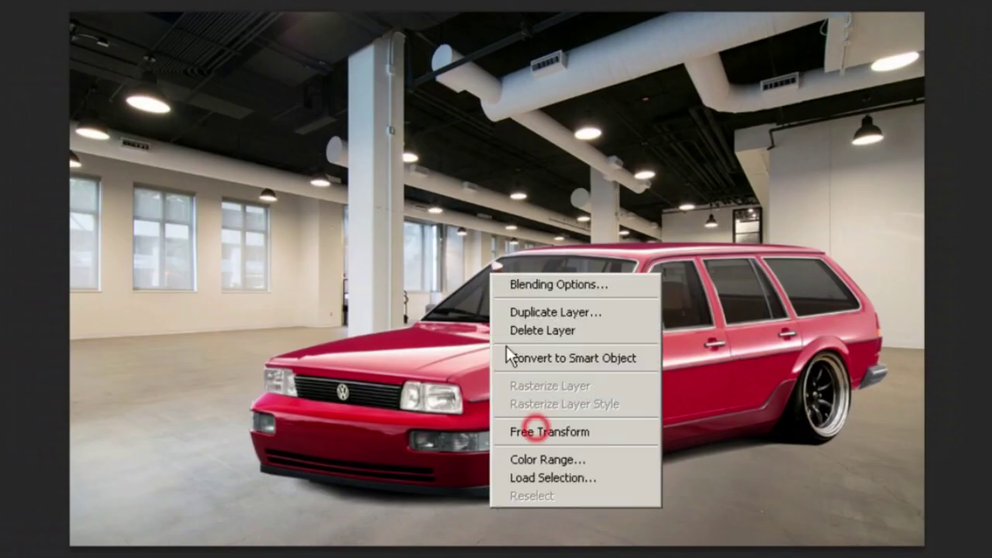
# - Free Transform the dark red donor piece into a rear bumper shape
pyautogui.click(538, 432)
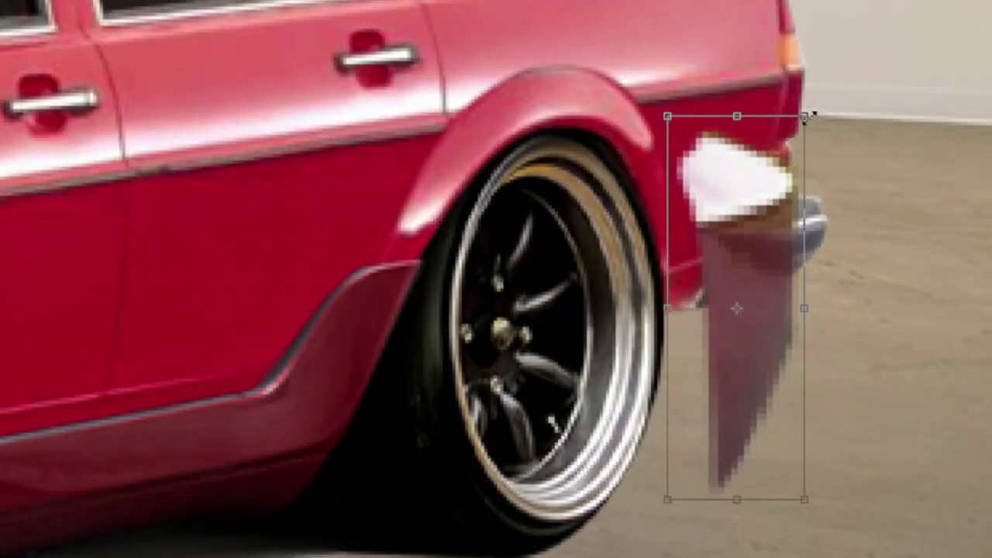
pyautogui.moveTo(804, 116); pyautogui.dragTo(795, 250)
pyautogui.moveTo(736, 501); pyautogui.dragTo(729, 383)
pyautogui.moveTo(807, 279); pyautogui.dragTo(841, 279)
pyautogui.press('Return')
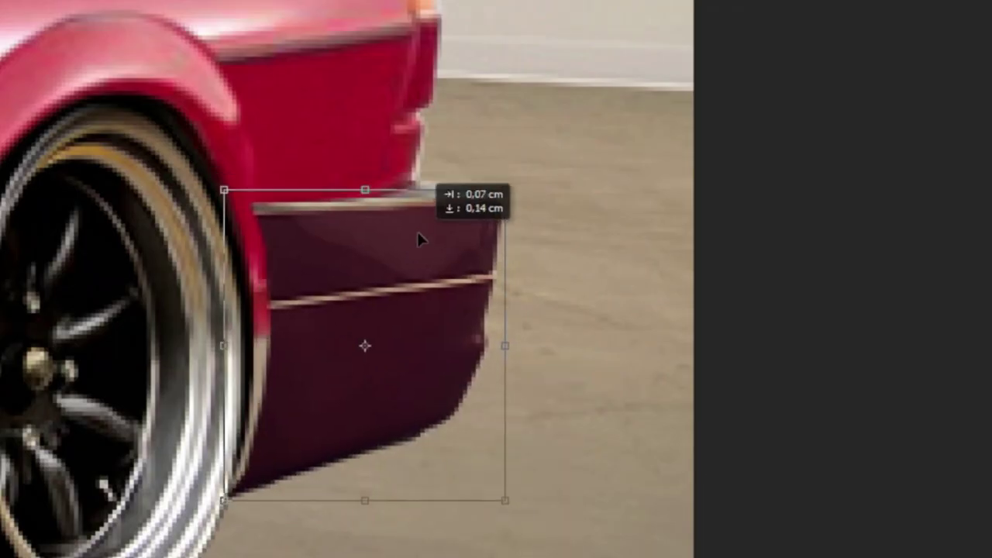
# - Angle the rear bumper in perspective behind the rear wheel
pyautogui.rightClick(509, 233)
pyautogui.click(593, 346)
pyautogui.moveTo(503, 479); pyautogui.dragTo(488, 432)
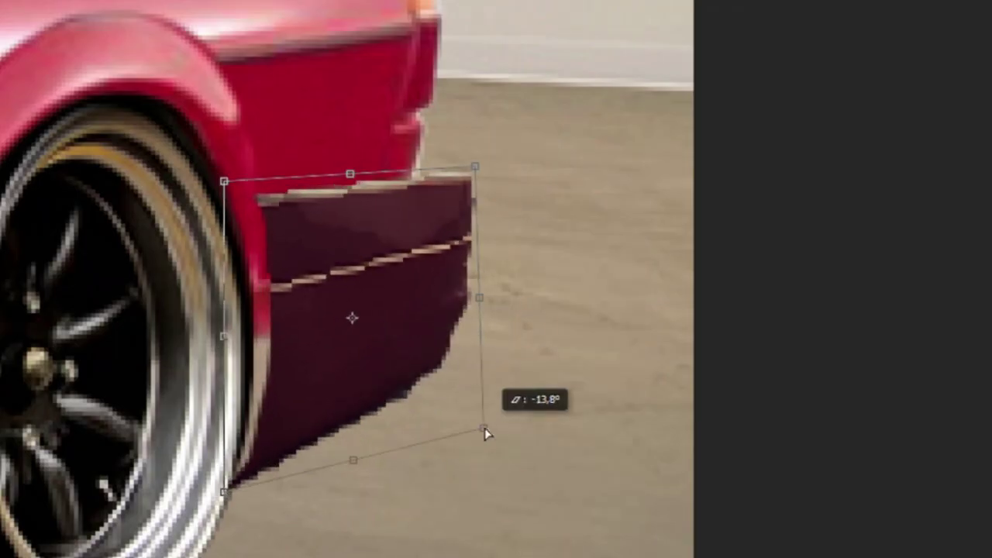
pyautogui.press('Return')
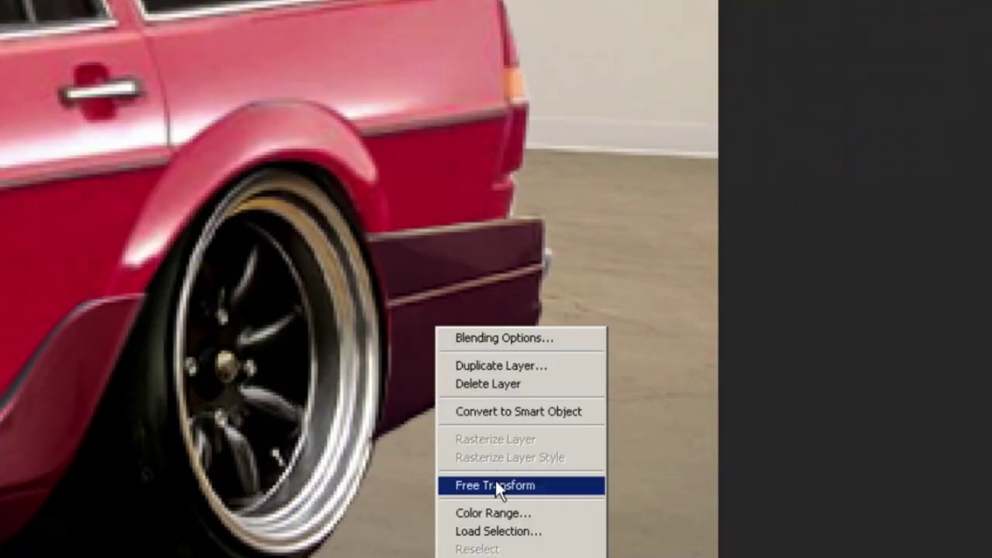
# - Trace a curve along the rear wheel edge to trim the new bumper
pyautogui.click(488, 482)
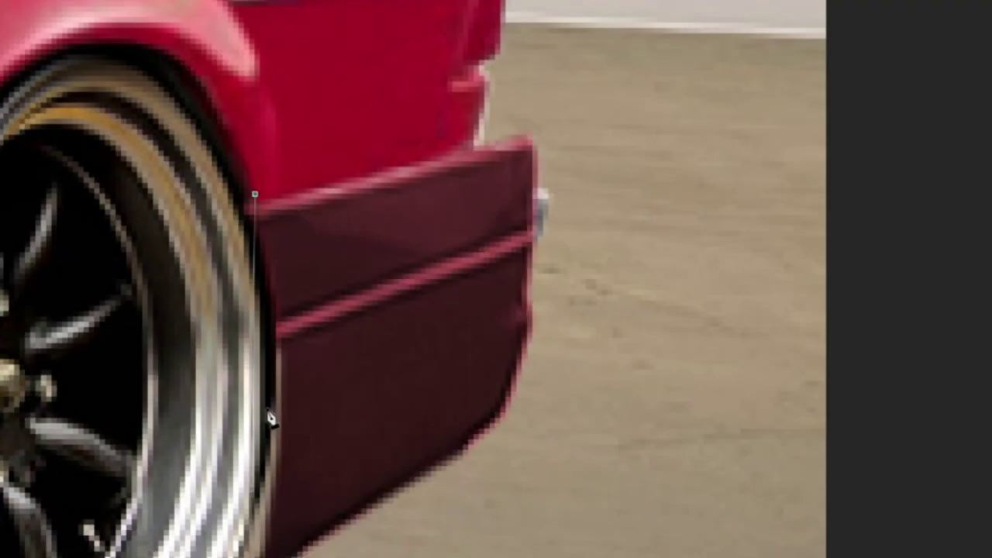
pyautogui.click(284, 510)
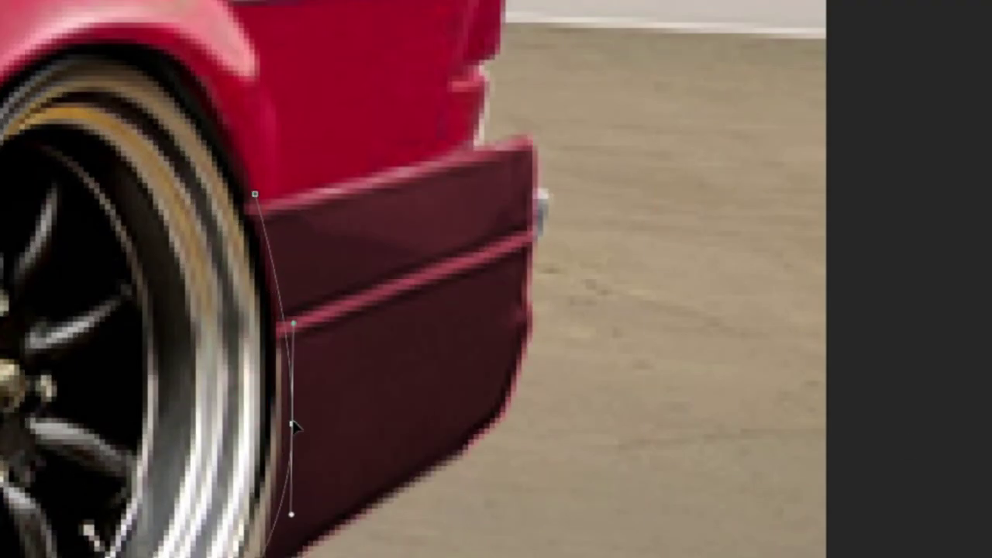
pyautogui.rightClick(402, 172)
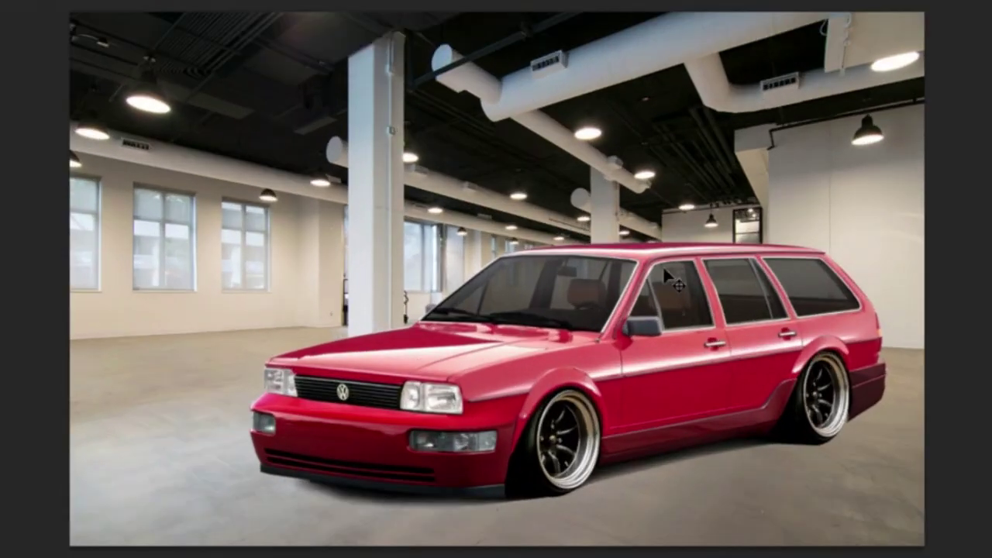
pyautogui.scroll(3, 520, 488)
pyautogui.scroll(2, 521, 488)
# - Lasso the sliver beneath the rear bumper and delete it
pyautogui.press('l')
pyautogui.scroll(-3, 272, 233)
pyautogui.click(44, 394)
pyautogui.click(291, 310)
pyautogui.click(76, 355)
pyautogui.click(44, 396)
pyautogui.scroll(-3, 97, 332)
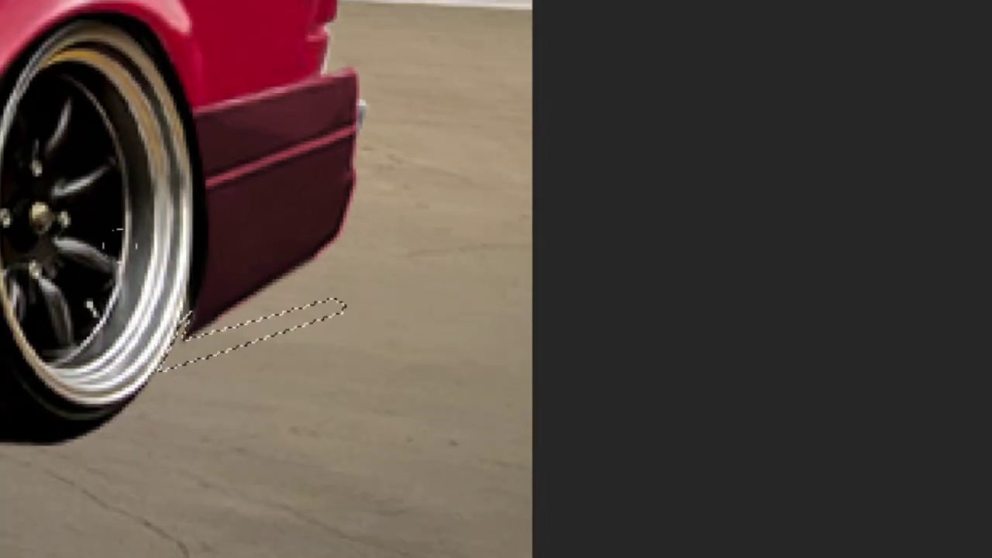
pyautogui.hotkey('ctrl', '0')
pyautogui.scroll(5, 461, 182)
pyautogui.scroll(3, 460, 182)
pyautogui.hscroll(-5, 754, 374)
# - Lasso the right and left headlights into one selection
pyautogui.click(754, 374)
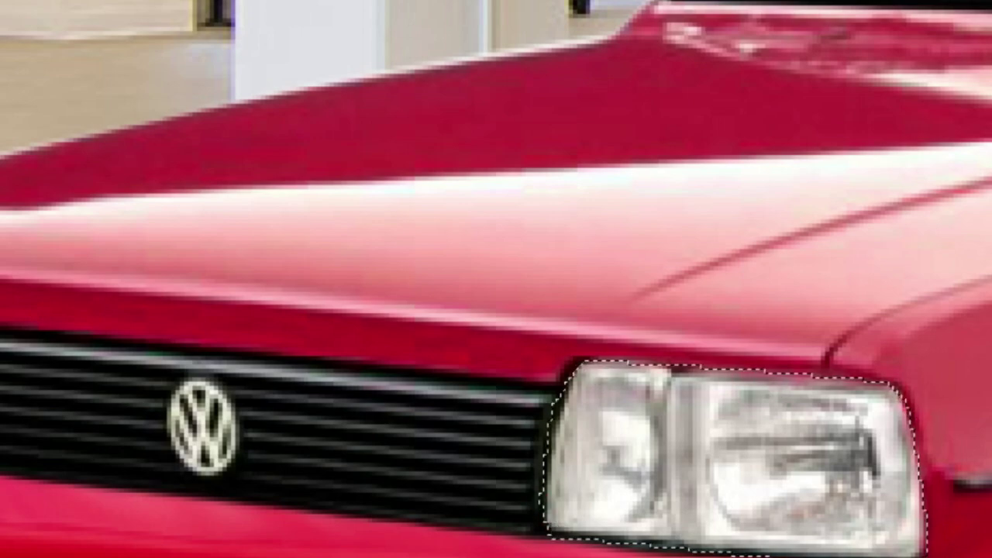
pyautogui.hscroll(-10, 497, 310)
pyautogui.click(463, 285)
pyautogui.click(660, 454)
pyautogui.click(469, 425)
pyautogui.click(463, 286)
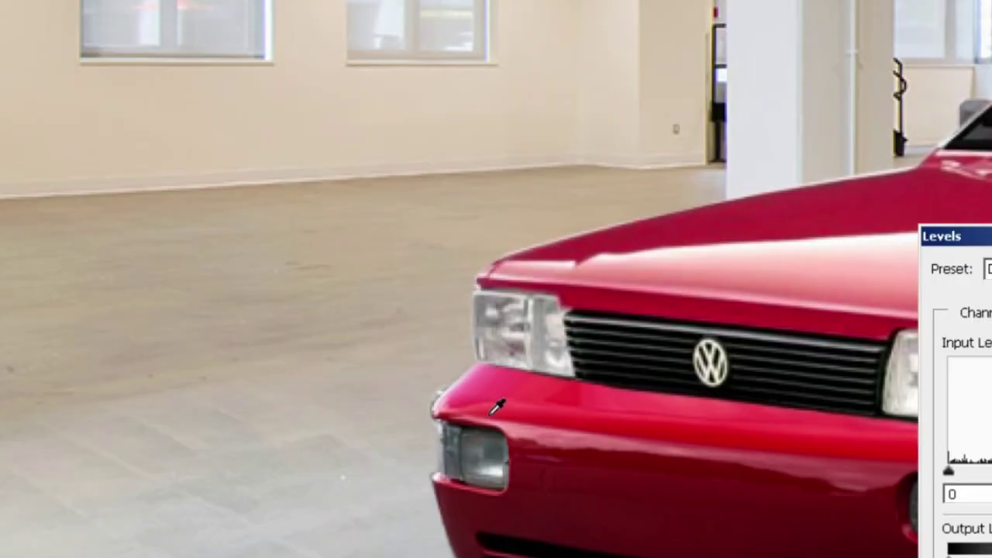